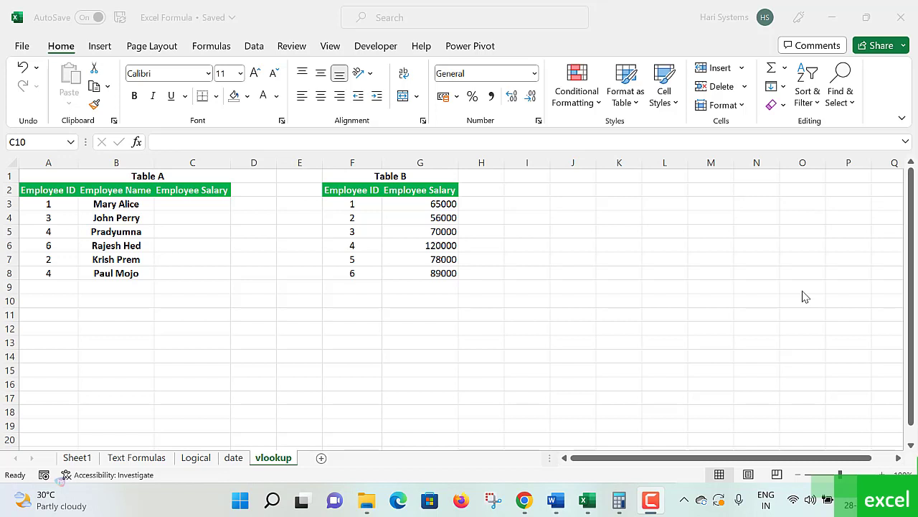
# - Highlight the Table A and Table B headings and Table A's employee IDs and names
pyautogui.click(191, 178)
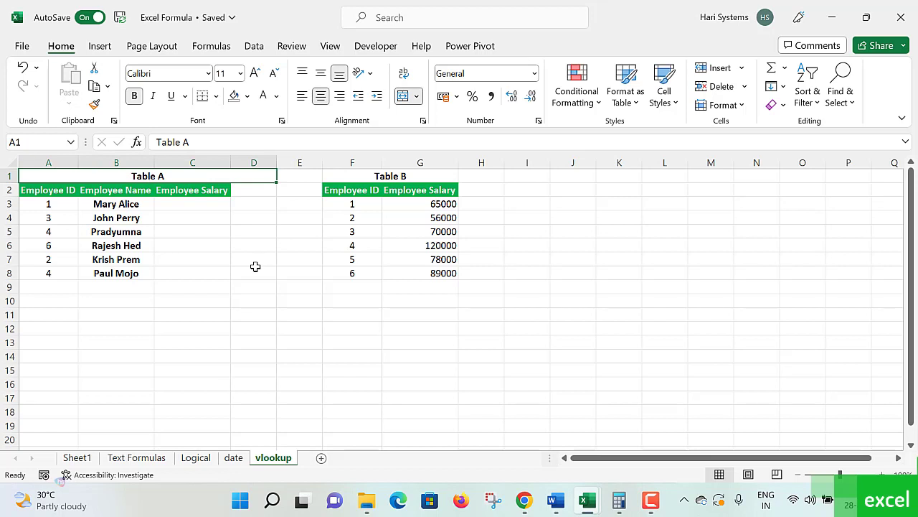
pyautogui.click(388, 172)
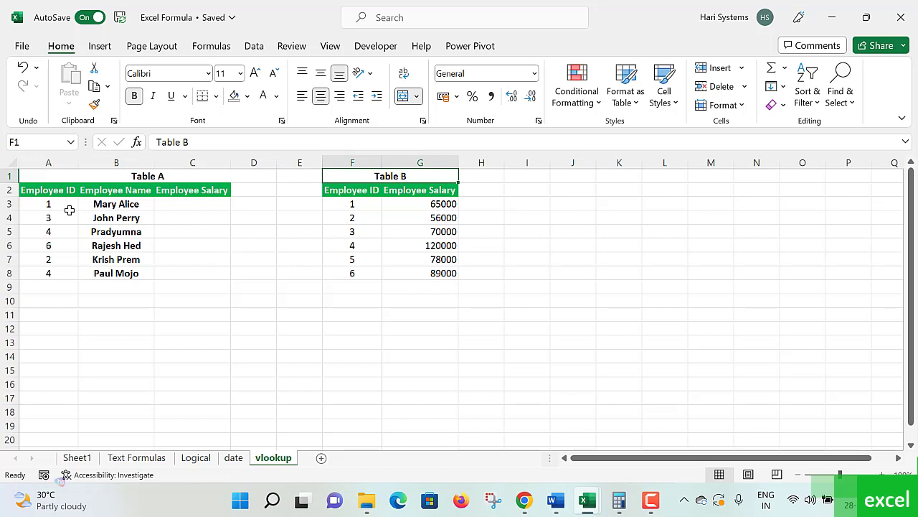
pyautogui.click(51, 191)
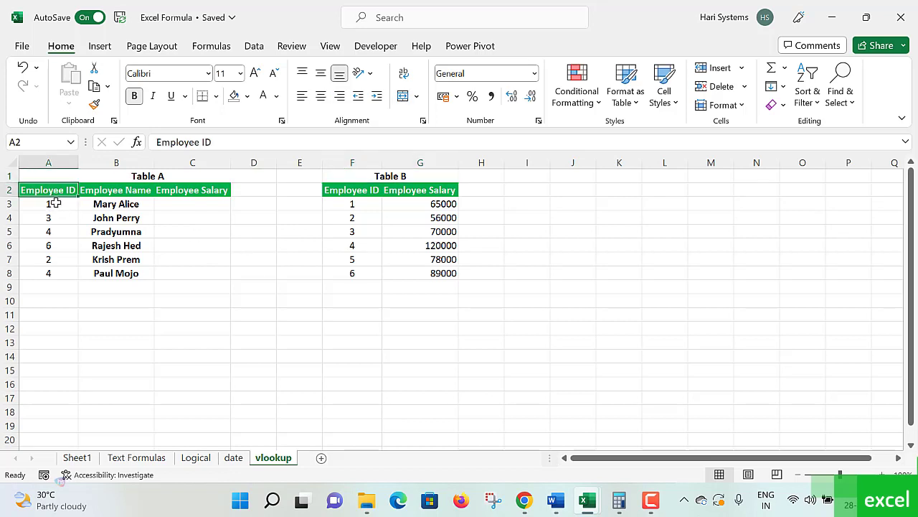
pyautogui.moveTo(54, 203); pyautogui.dragTo(56, 277)
pyautogui.click(132, 303)
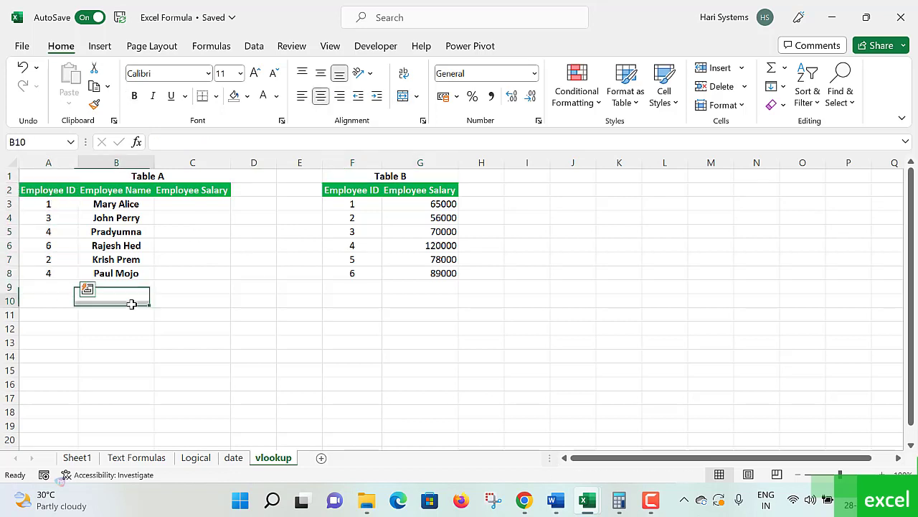
pyautogui.moveTo(144, 203); pyautogui.dragTo(135, 274)
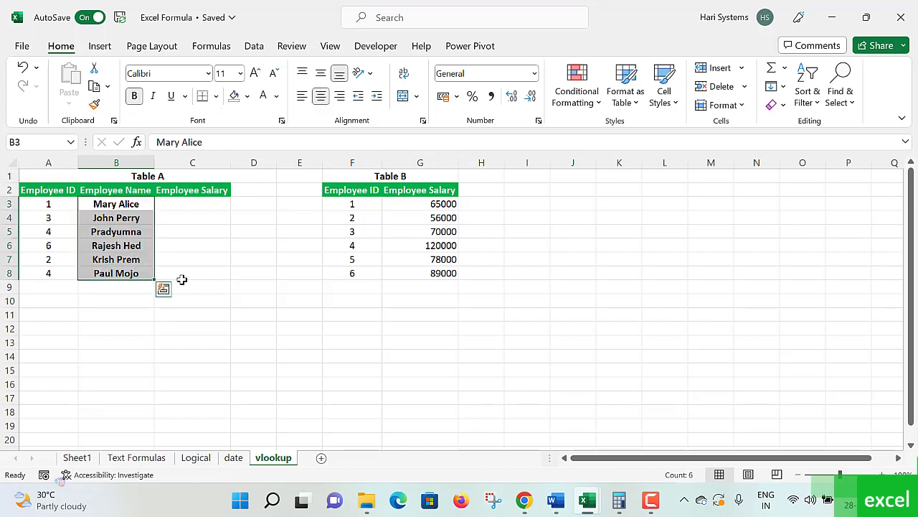
# - Highlight Table A's empty Employee Salary cells, then Table B's employee IDs and salaries
pyautogui.click(217, 248)
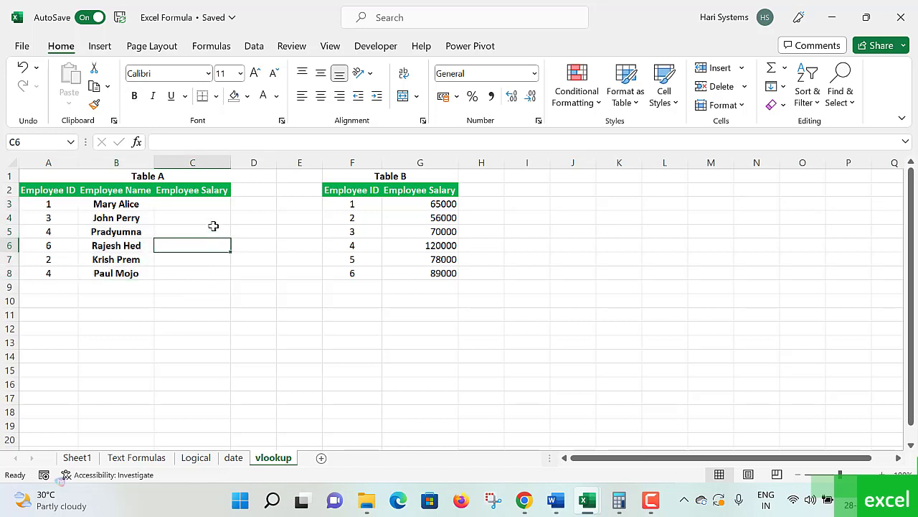
pyautogui.moveTo(199, 204); pyautogui.dragTo(226, 267)
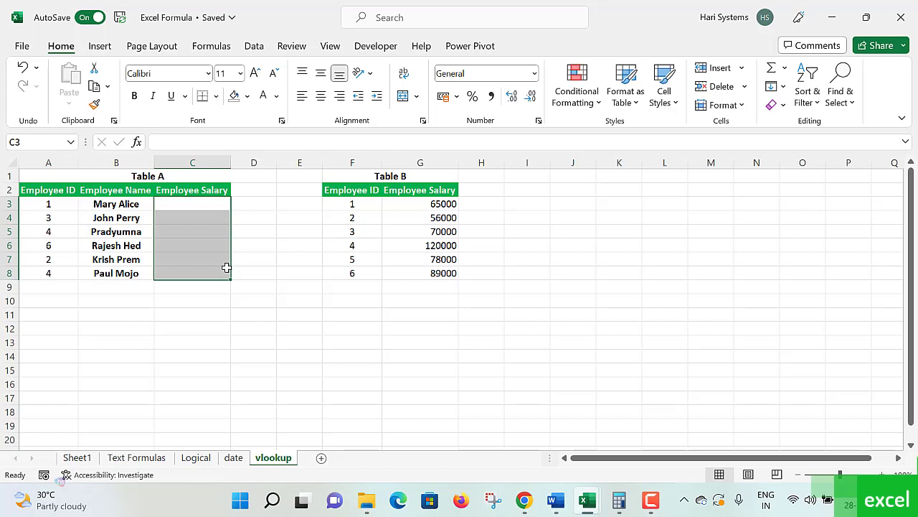
pyautogui.click(220, 272)
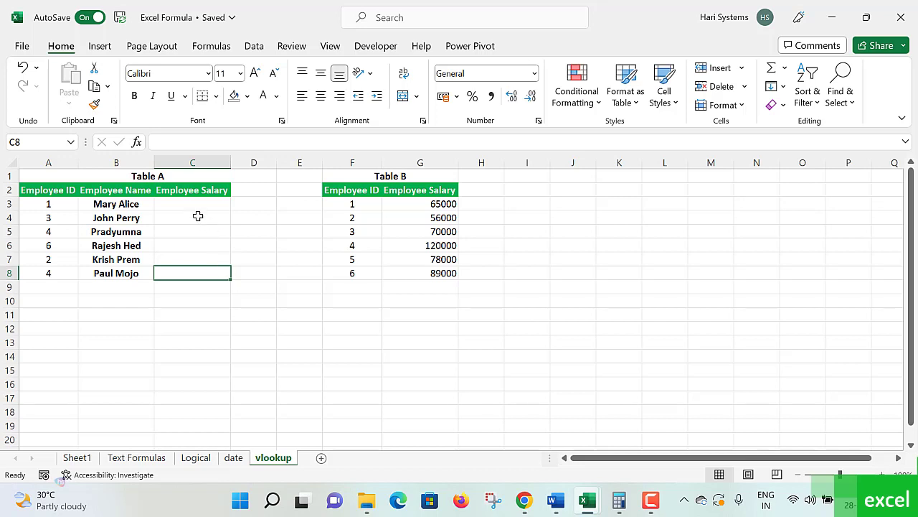
pyautogui.click(400, 177)
pyautogui.moveTo(367, 203); pyautogui.dragTo(367, 276)
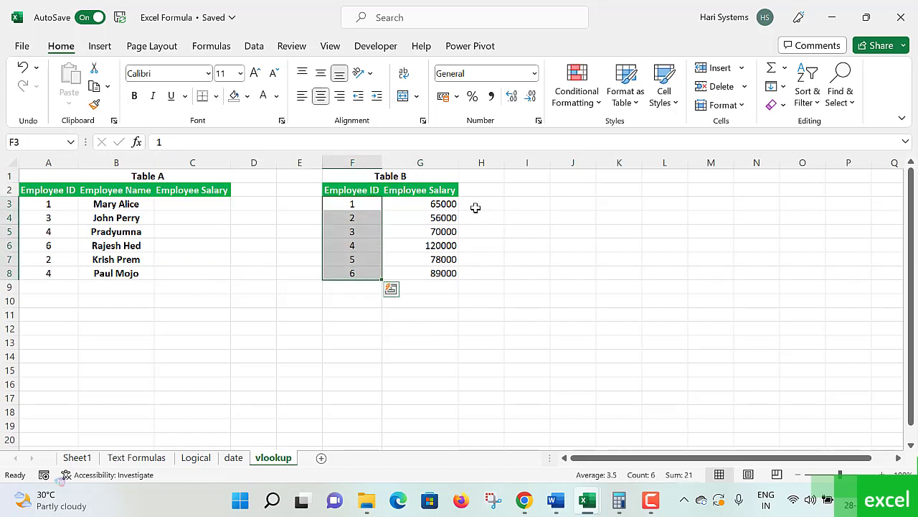
pyautogui.moveTo(455, 203); pyautogui.dragTo(430, 287)
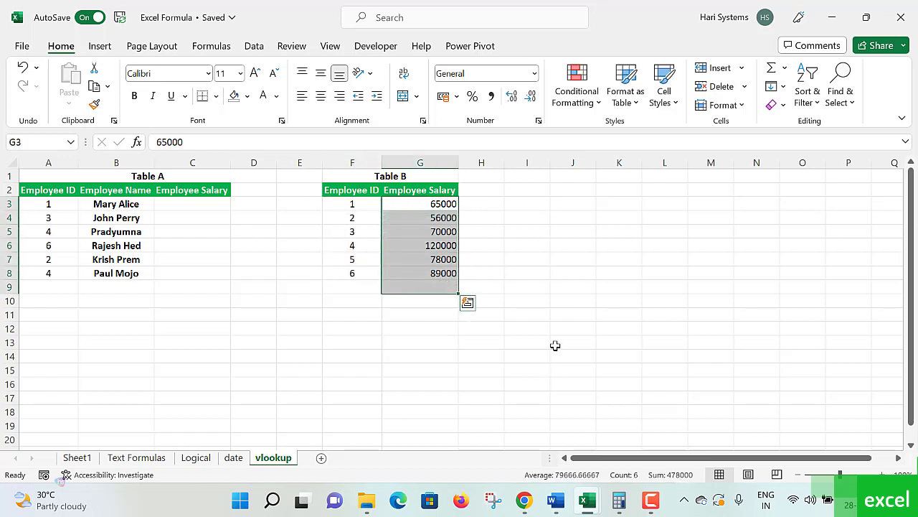
pyautogui.click(385, 331)
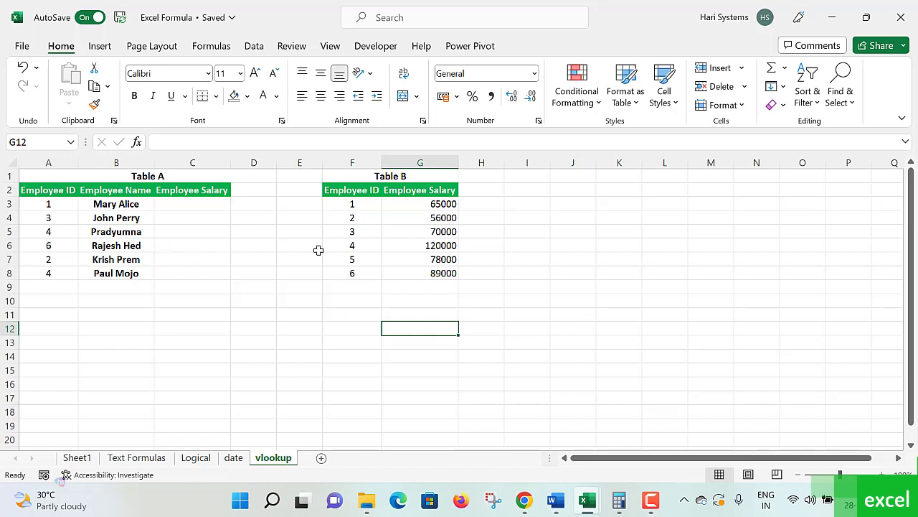
# - Compare employee IDs between Table A and Table B, pointing out matching IDs 1, 2 and 3
pyautogui.moveTo(63, 204); pyautogui.dragTo(63, 274)
pyautogui.moveTo(379, 204); pyautogui.dragTo(365, 289)
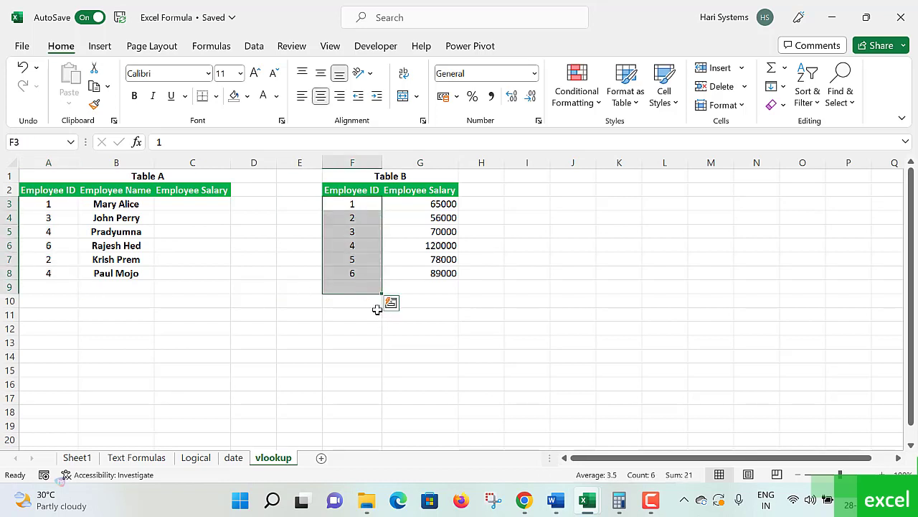
pyautogui.click(63, 204)
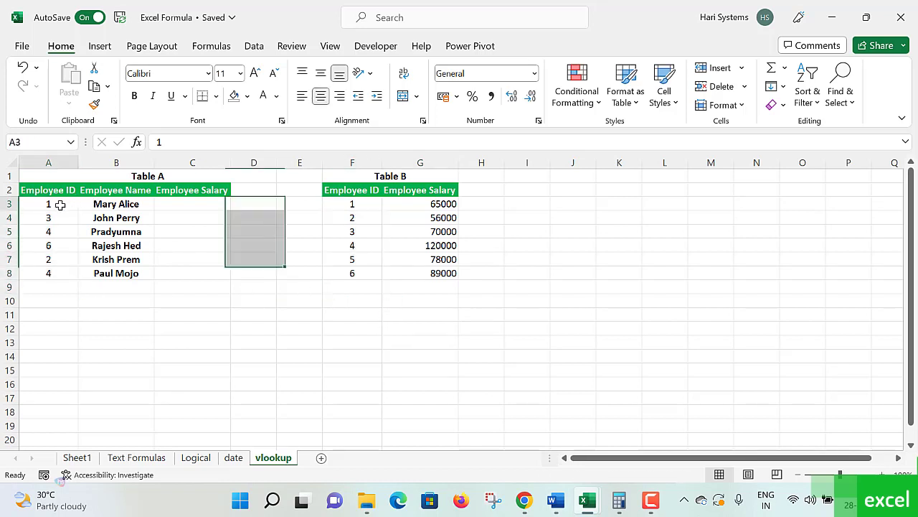
pyautogui.click(343, 204)
pyautogui.click(57, 216)
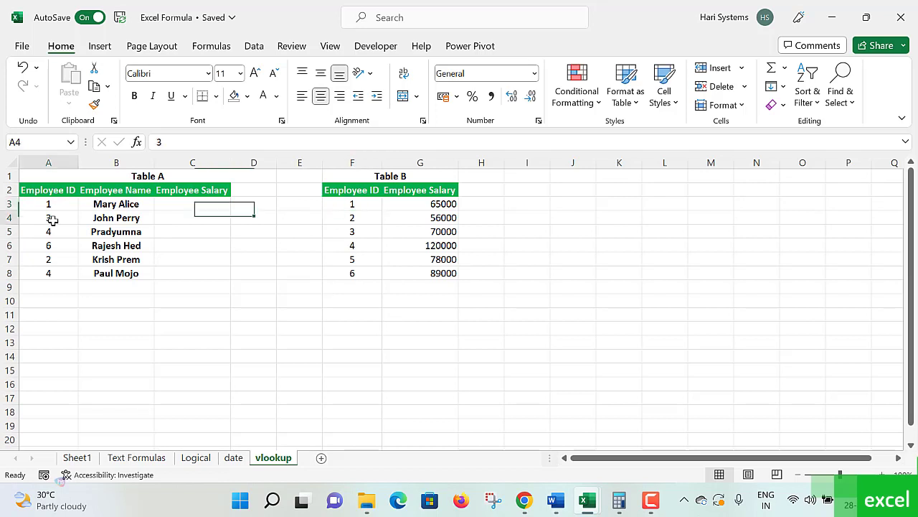
pyautogui.click(29, 272)
pyautogui.click(342, 219)
pyautogui.click(346, 231)
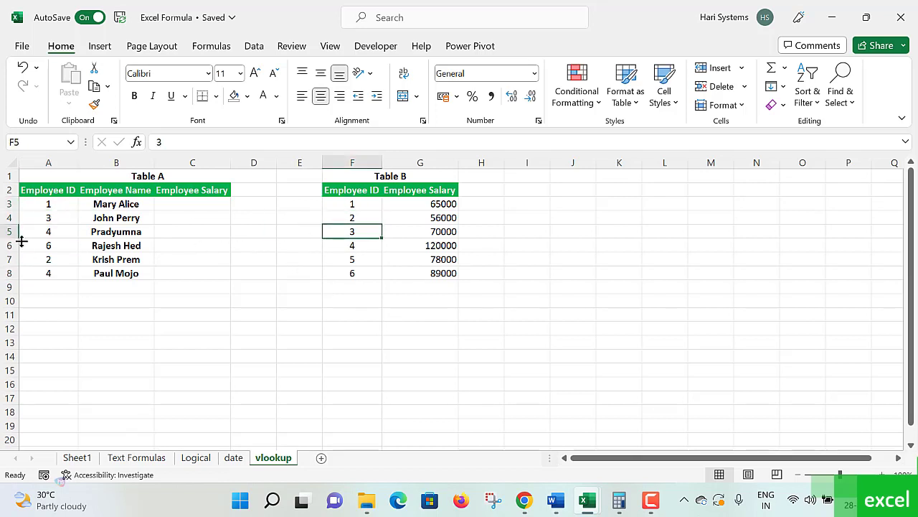
pyautogui.click(45, 221)
pyautogui.click(335, 286)
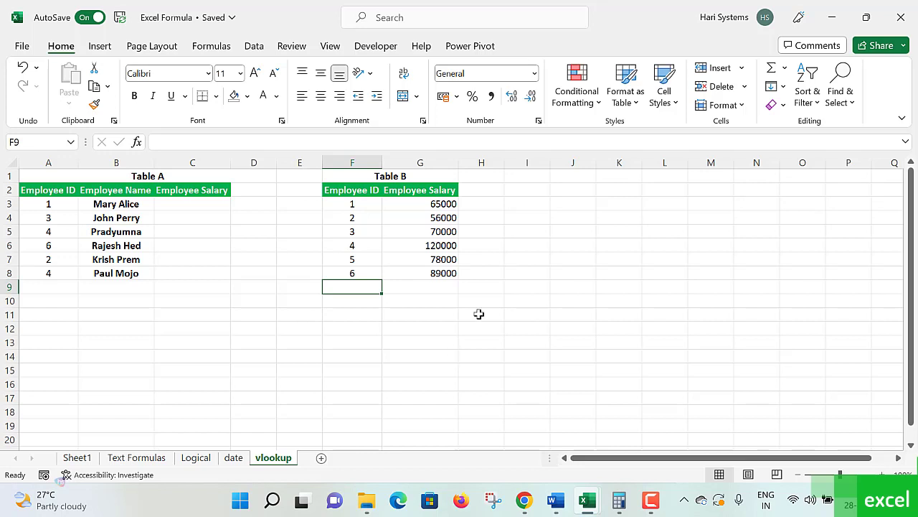
# - Outline Table B as the lookup range, then start =VLOOKUP( in cell C3 from autocomplete
pyautogui.click(132, 207)
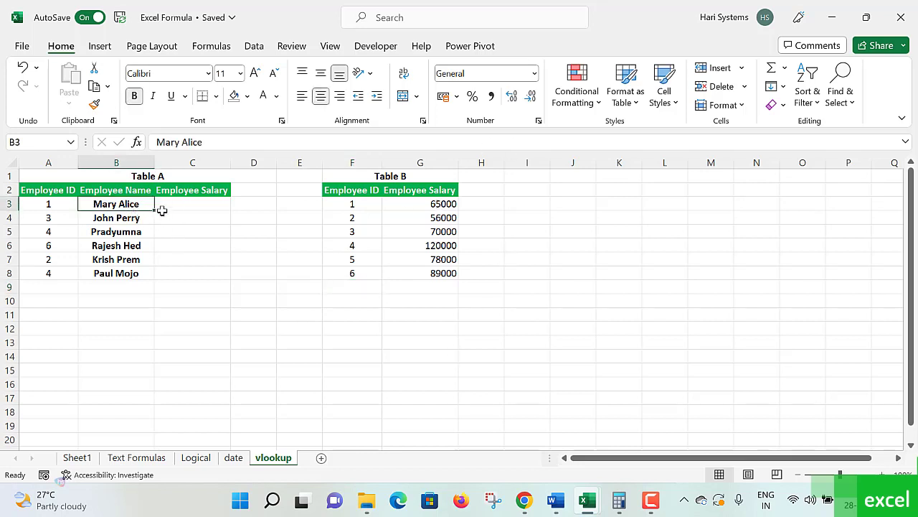
pyautogui.click(166, 206)
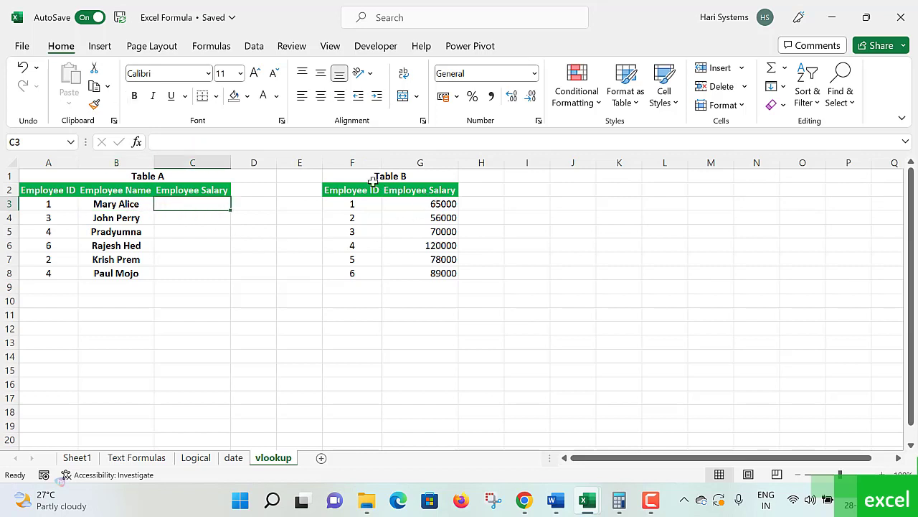
pyautogui.moveTo(343, 178); pyautogui.dragTo(437, 275)
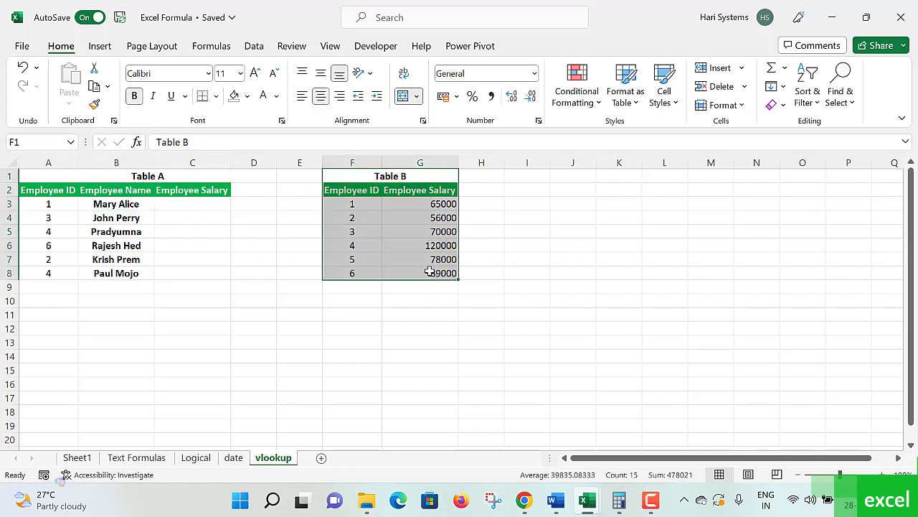
pyautogui.click(204, 218)
pyautogui.click(194, 203)
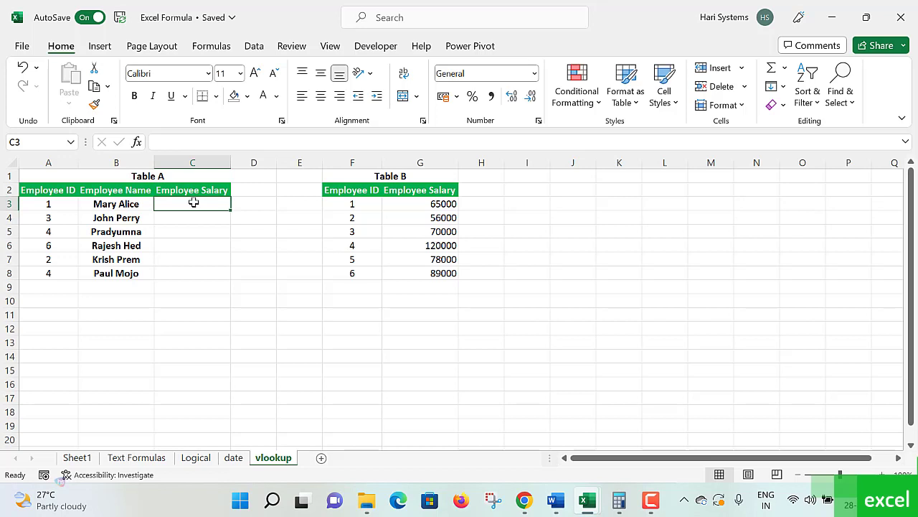
pyautogui.write('=V')
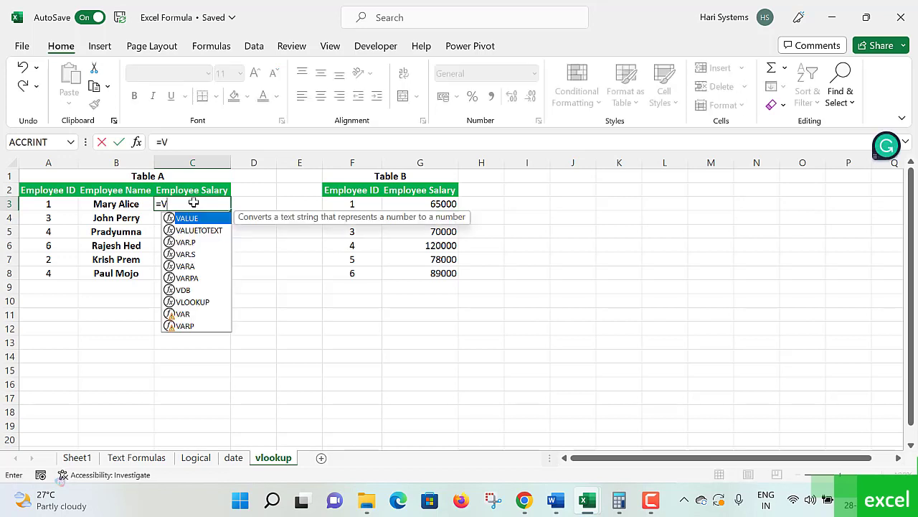
pyautogui.write('L')
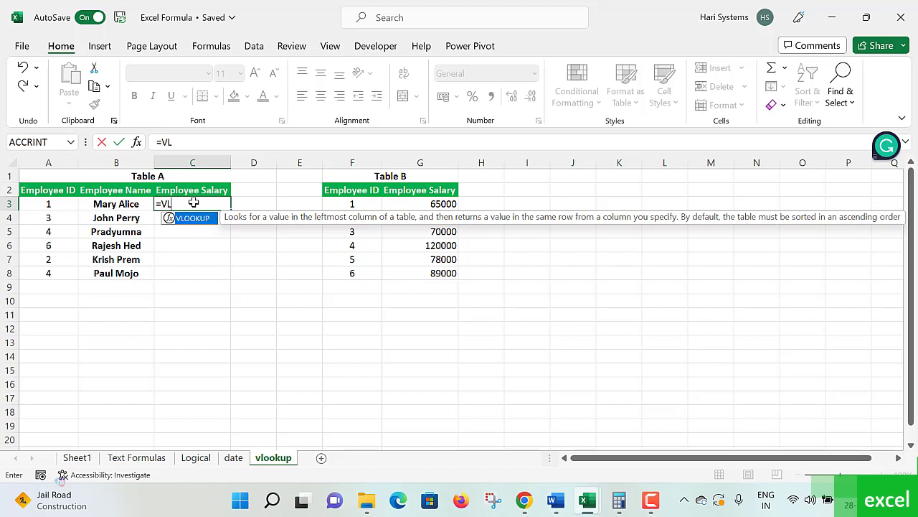
pyautogui.press('Tab')
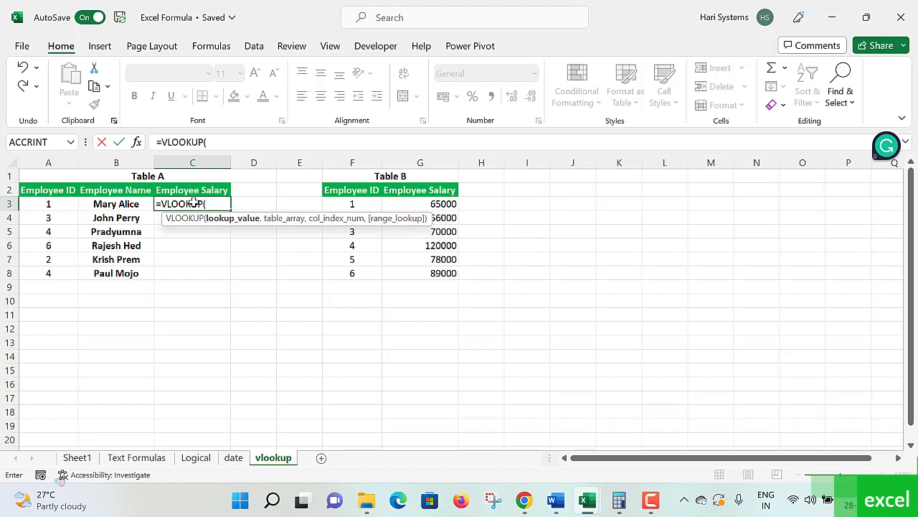
# - Add cell A3 as the lookup value, so the formula reads =VLOOKUP(A3,
pyautogui.click(57, 207)
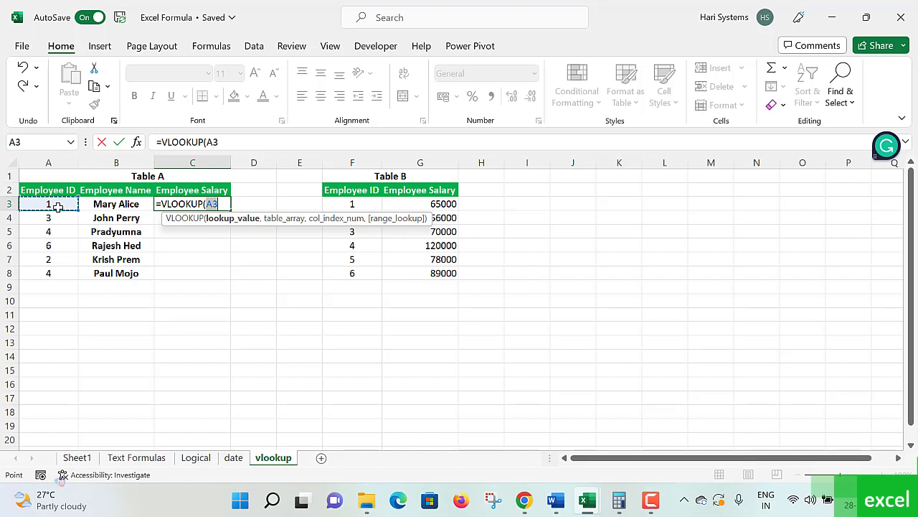
pyautogui.write(',')
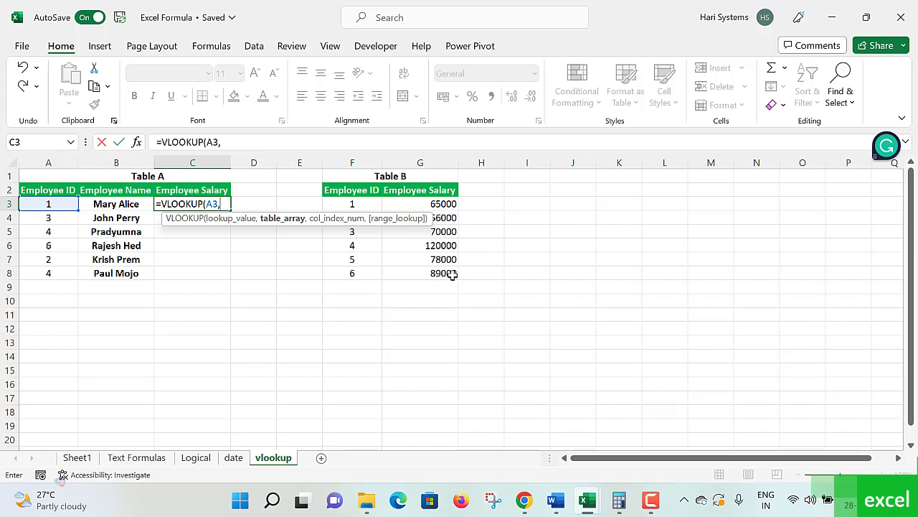
# - Enter Table B's absolute range $F$3:$G$8 as the table array, fixing a stray colon
pyautogui.write('$F$')
pyautogui.write('3:')
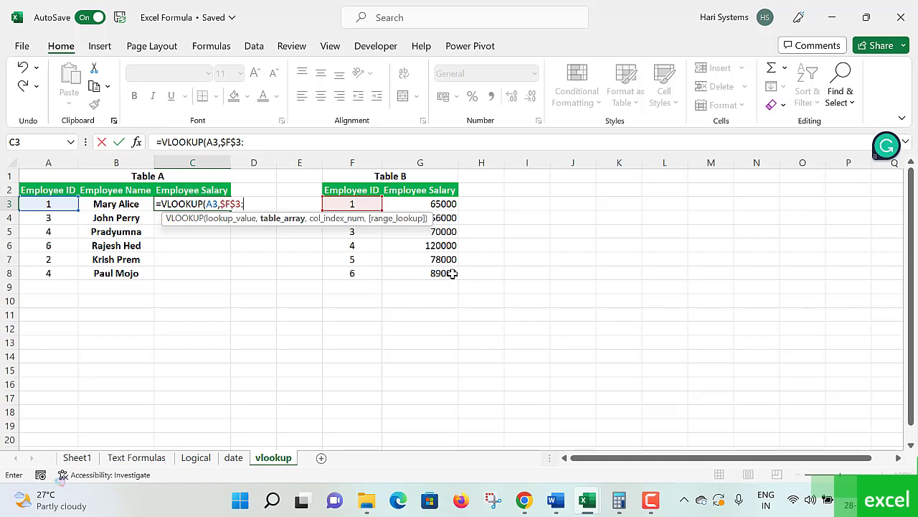
pyautogui.write('$G$8')
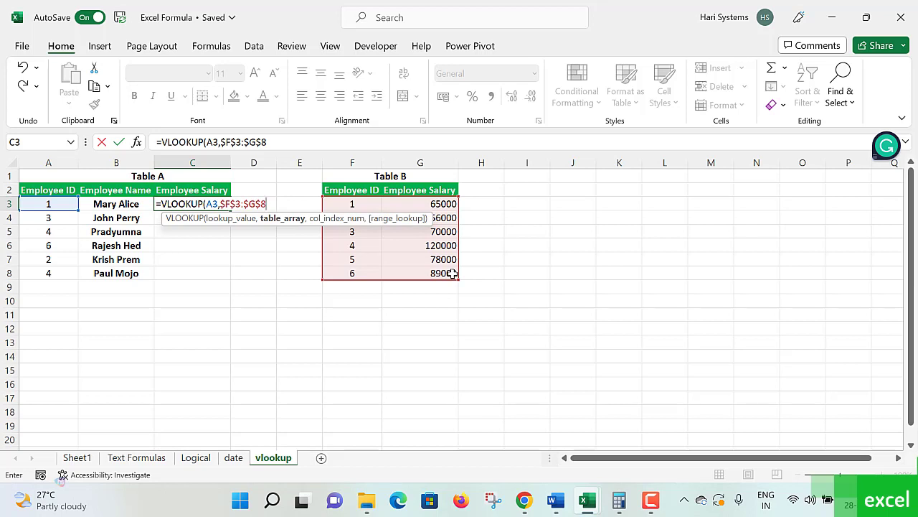
# - Add a comma after $F$3:$G$8 to close the table-range argument
pyautogui.write(',')
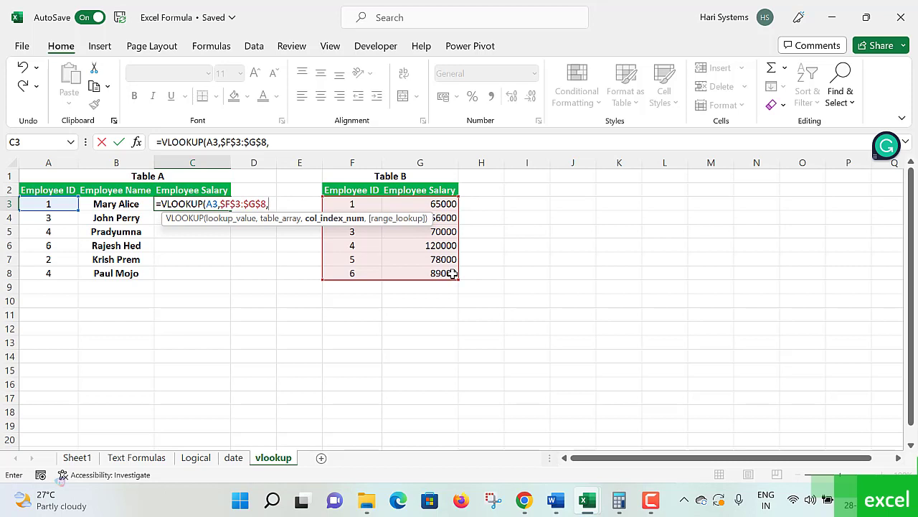
# - Finish the formula with column 2 and FALSE, then commit it to show 65000
pyautogui.write('2,')
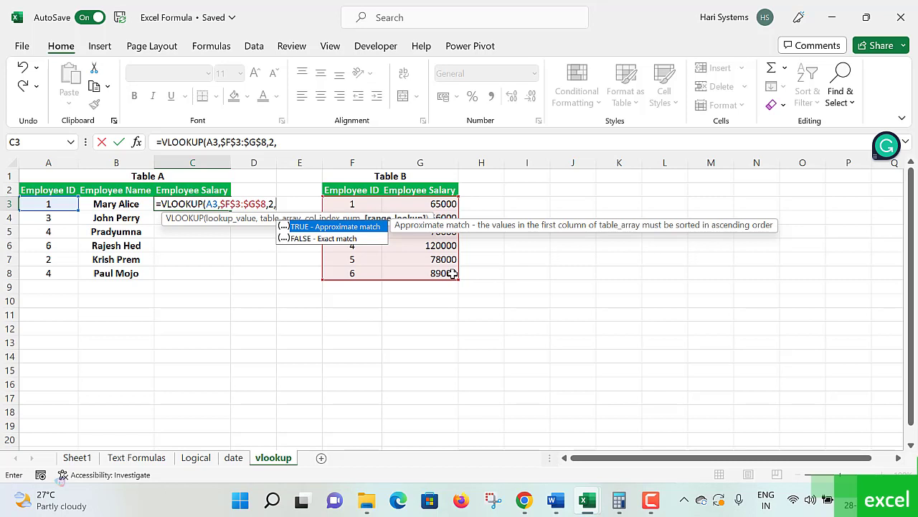
pyautogui.write('FALSE')
pyautogui.write(')')
pyautogui.press('Return')
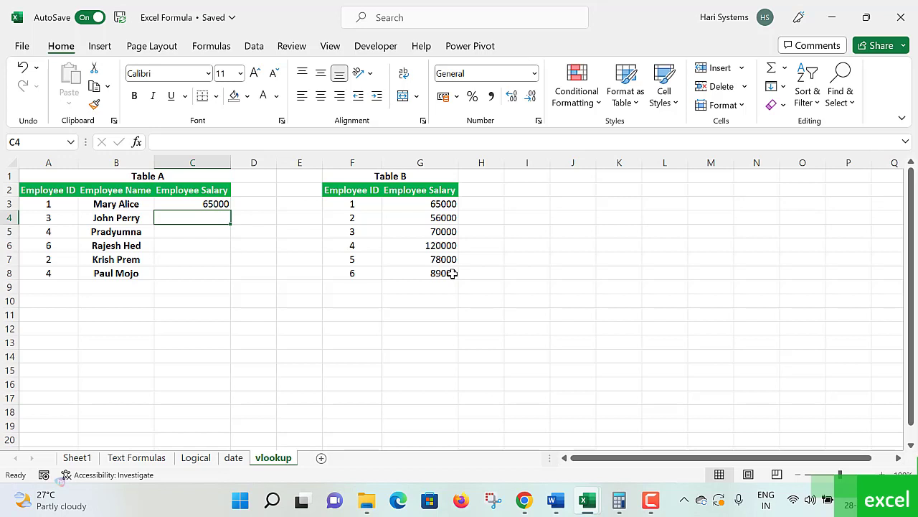
pyautogui.press('Left')
pyautogui.press('Left')
pyautogui.press('Up')
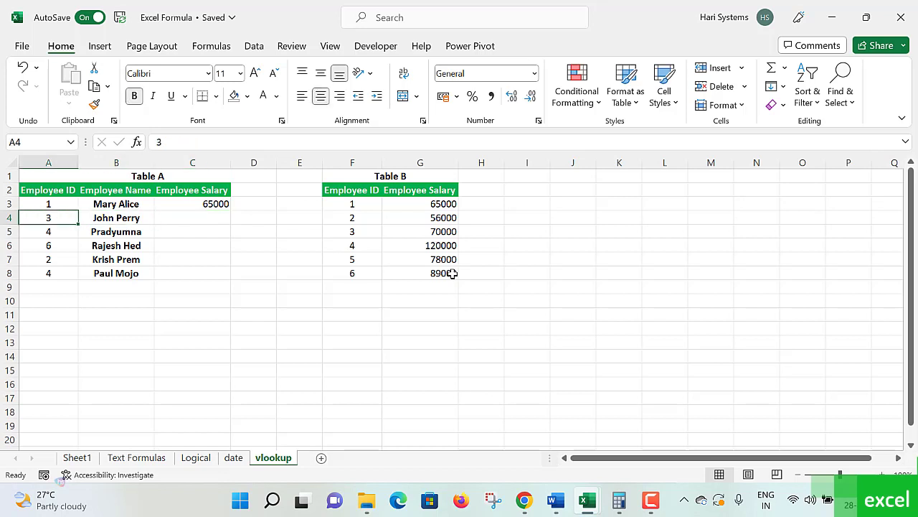
pyautogui.click(371, 202)
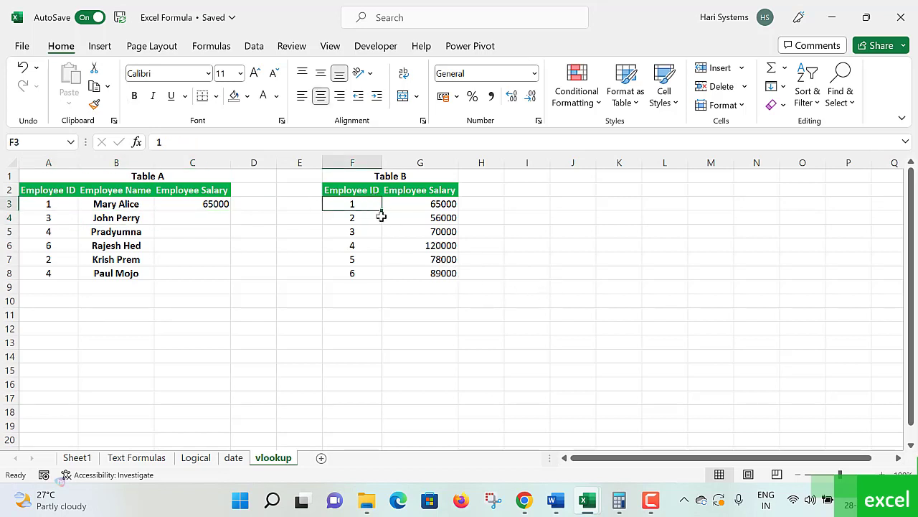
pyautogui.click(440, 203)
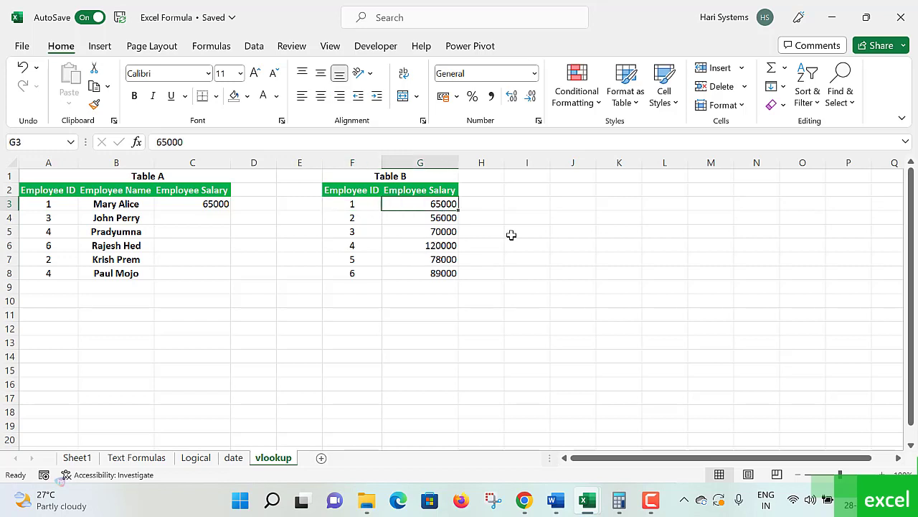
pyautogui.click(220, 207)
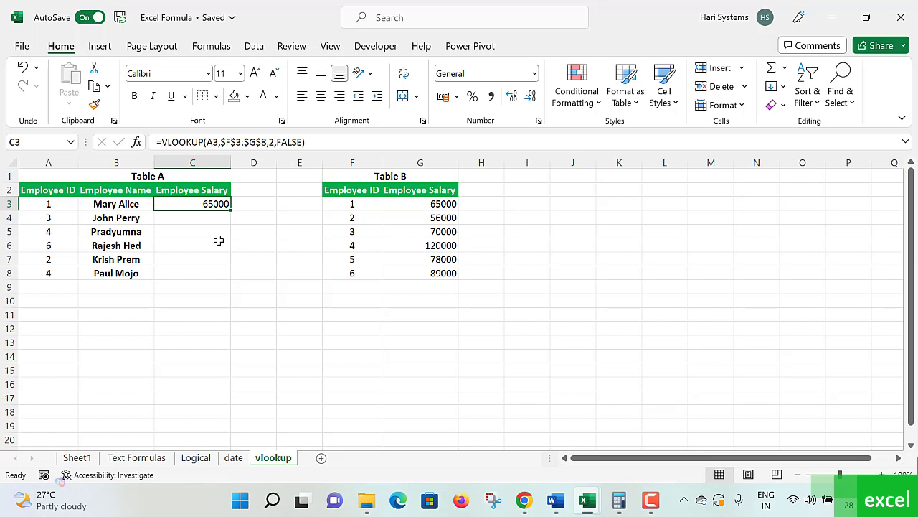
# - Fill C3's formula down to C8, returning 70000, 120000, 89000, 56000 and 120000
pyautogui.click(116, 233)
pyautogui.click(116, 274)
pyautogui.click(199, 209)
pyautogui.moveTo(230, 210); pyautogui.dragTo(231, 283)
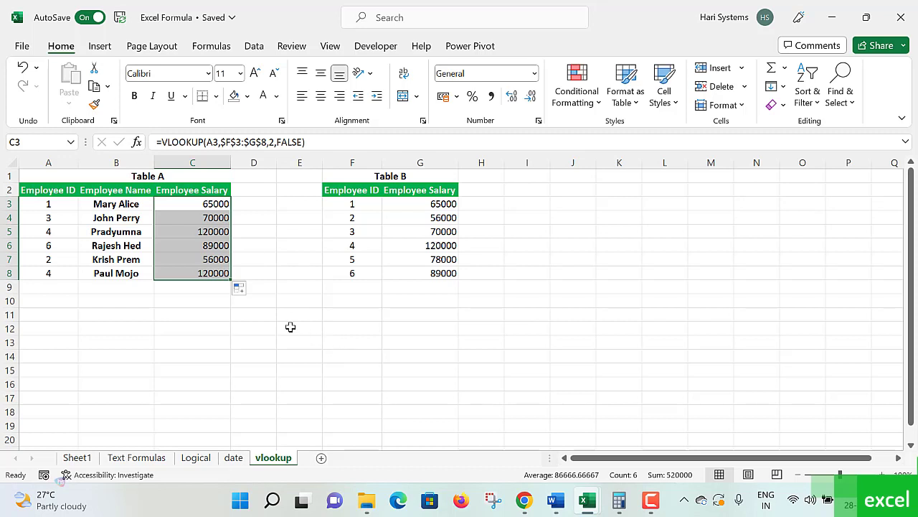
# - Change A8's employee ID to 5 so C8 shows 78000, and verify it against Table B
pyautogui.click(98, 233)
pyautogui.click(61, 232)
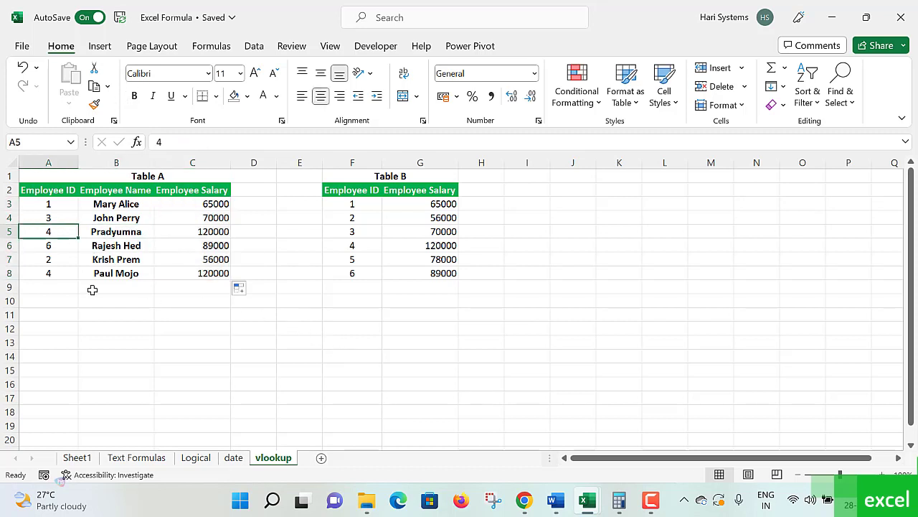
pyautogui.click(117, 272)
pyautogui.click(47, 276)
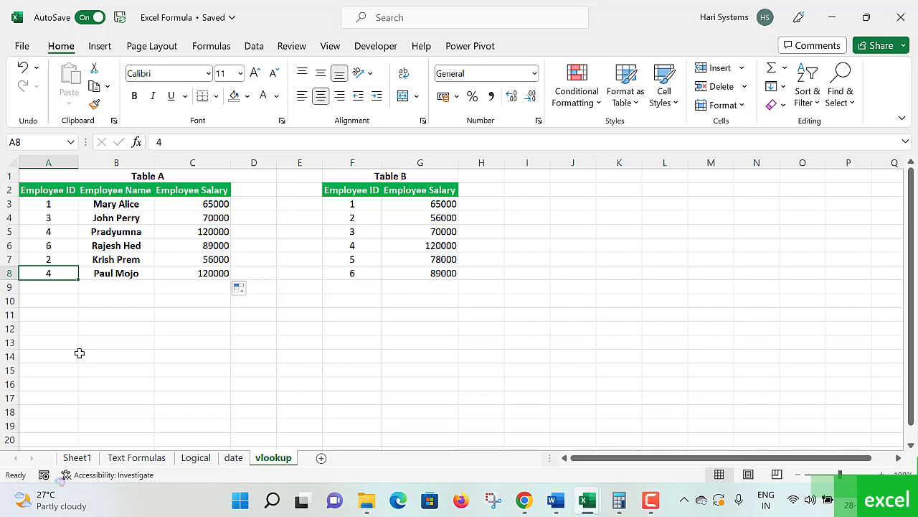
pyautogui.write('5')
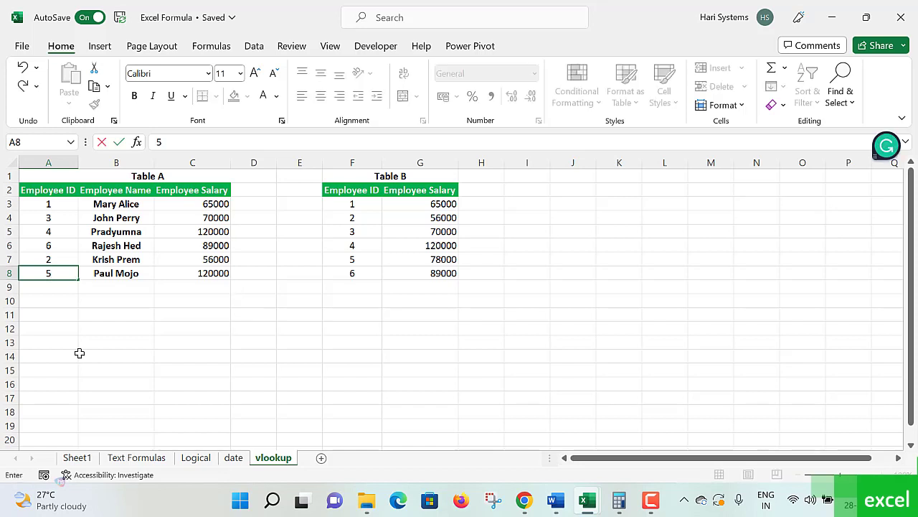
pyautogui.press('Return')
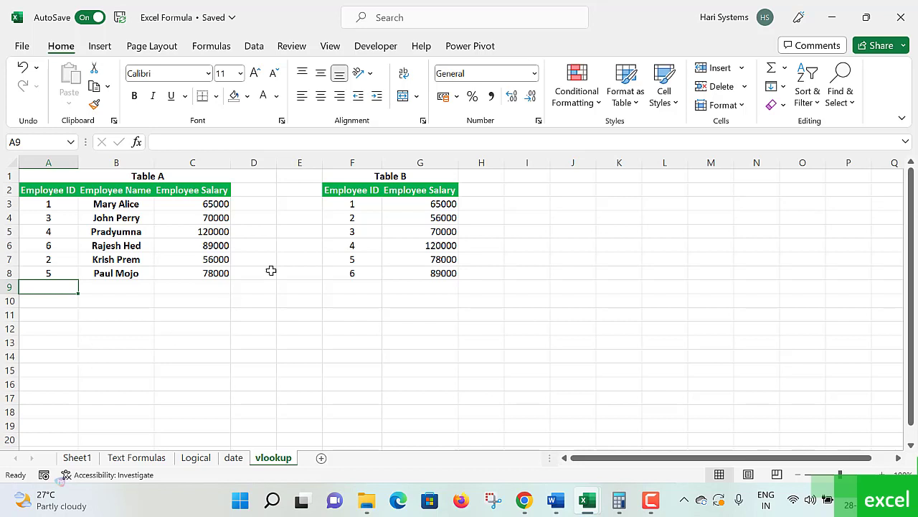
pyautogui.click(352, 260)
pyautogui.click(444, 260)
pyautogui.click(224, 274)
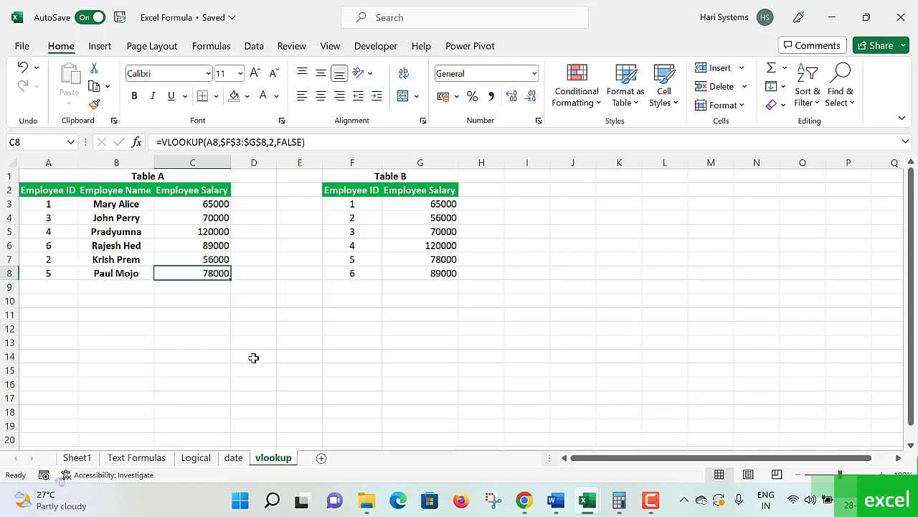
# - Zoom in to about 130% and highlight Table A's data and Table B's employee IDs
pyautogui.keyDown('ctrl'); pyautogui.scroll(2, 251, 357); pyautogui.keyUp('ctrl')
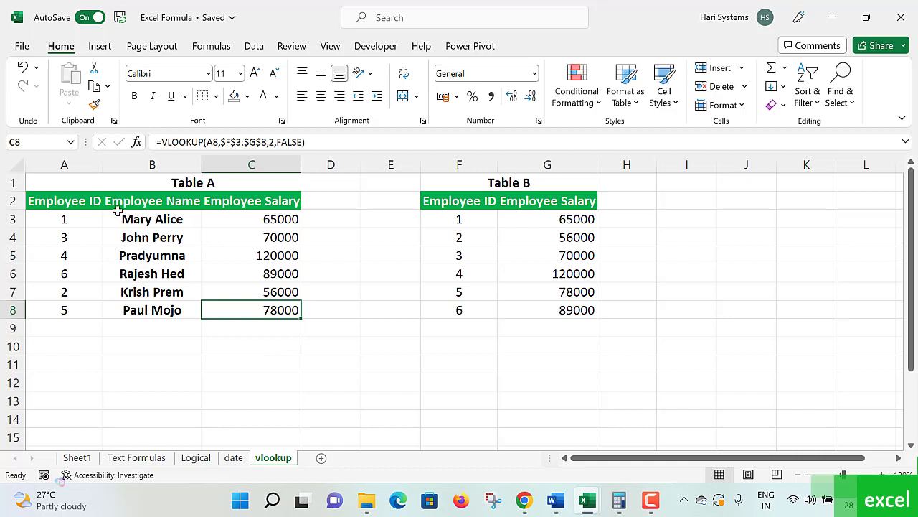
pyautogui.moveTo(70, 196)
pyautogui.mouseDown()
pyautogui.moveTo(222, 331)
pyautogui.moveTo(239, 331)
pyautogui.mouseUp()
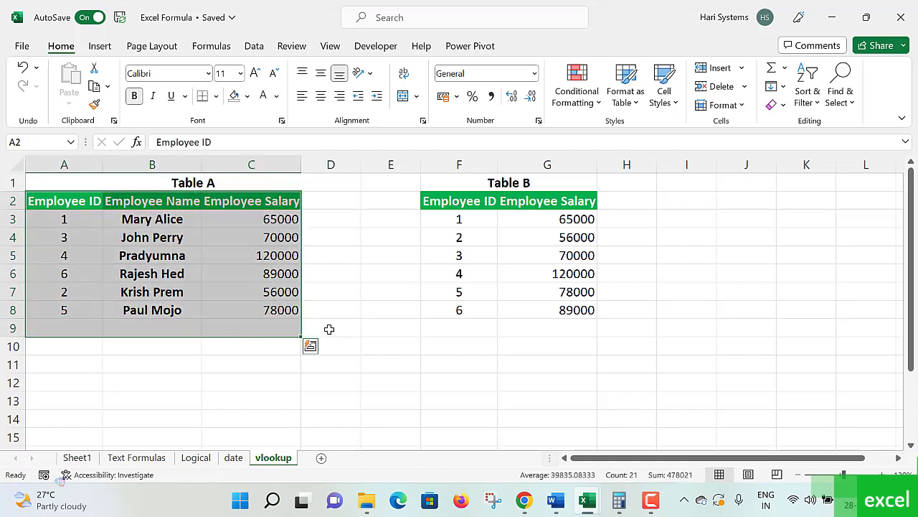
pyautogui.moveTo(706, 222); pyautogui.dragTo(700, 316)
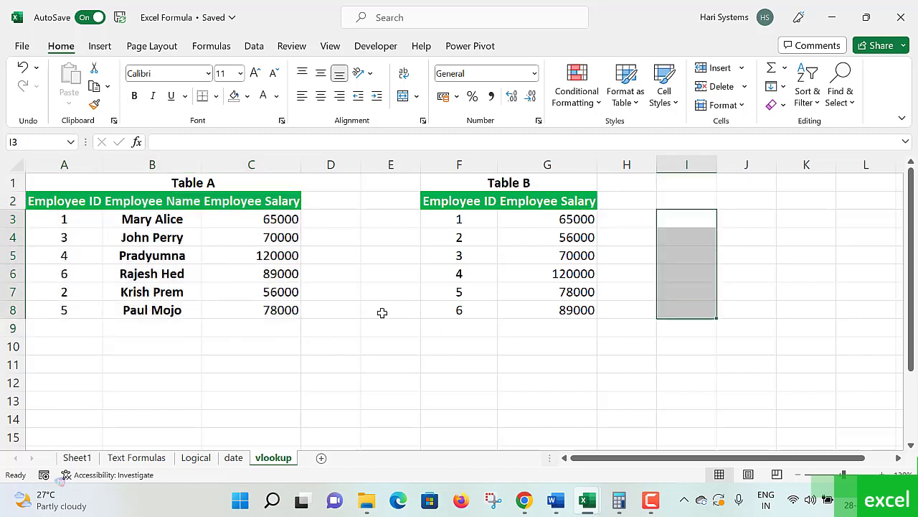
pyautogui.moveTo(120, 221); pyautogui.dragTo(287, 302)
pyautogui.moveTo(455, 219); pyautogui.dragTo(460, 296)
pyautogui.click(373, 343)
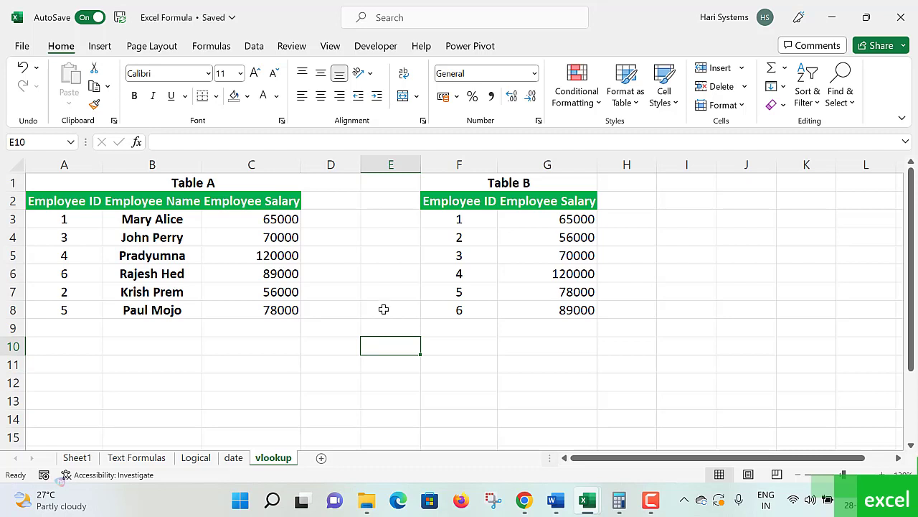
pyautogui.moveTo(449, 221); pyautogui.dragTo(458, 294)
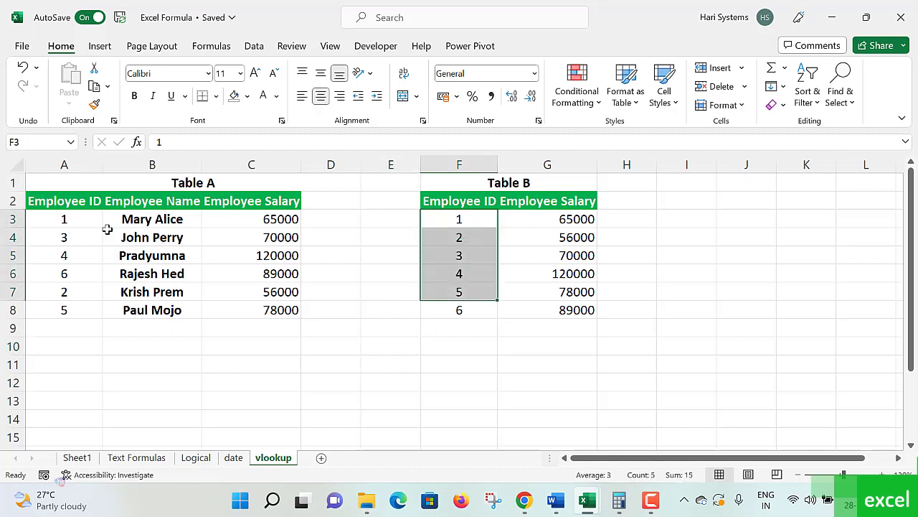
pyautogui.moveTo(66, 221); pyautogui.dragTo(64, 311)
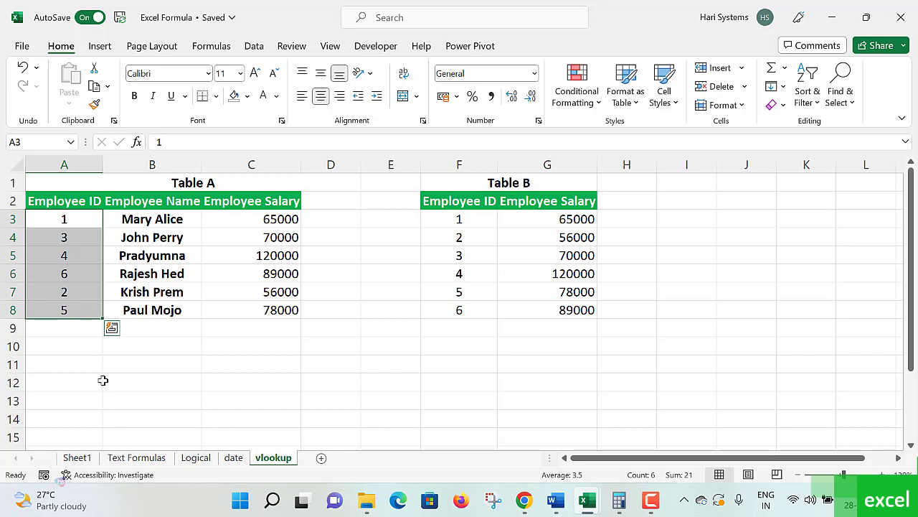
pyautogui.click(459, 291)
pyautogui.click(70, 327)
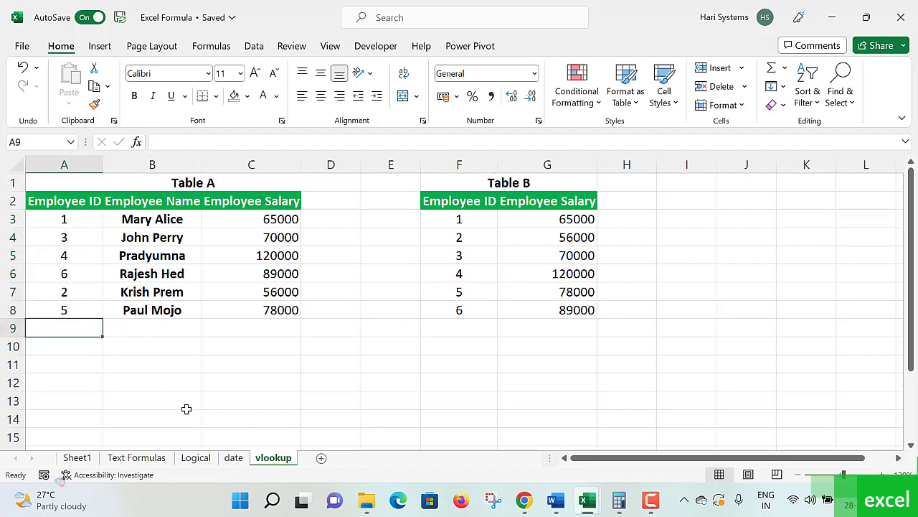
pyautogui.moveTo(445, 187); pyautogui.dragTo(585, 309)
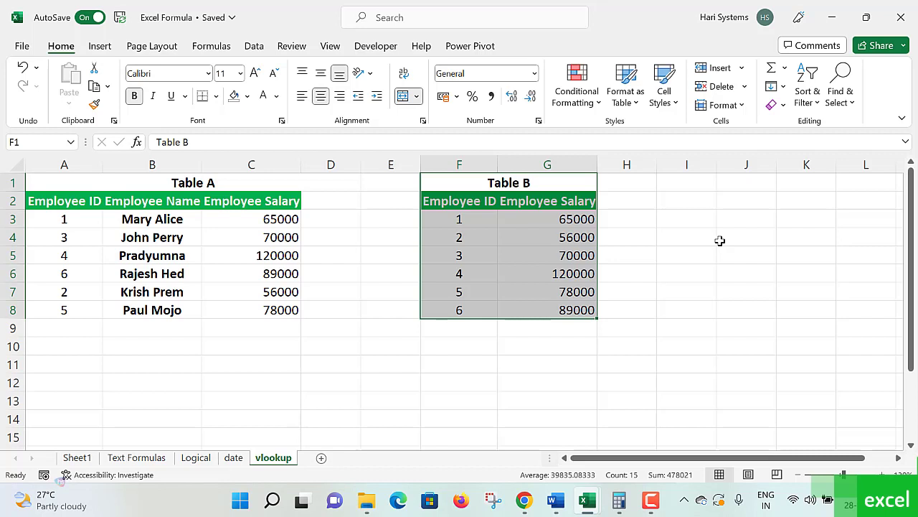
pyautogui.moveTo(473, 292); pyautogui.dragTo(568, 292)
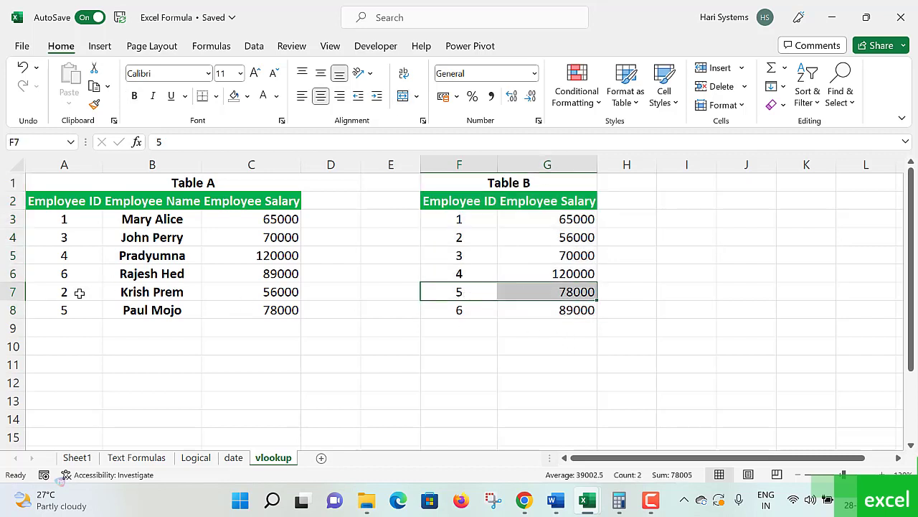
pyautogui.moveTo(77, 293); pyautogui.dragTo(273, 294)
pyautogui.click(378, 328)
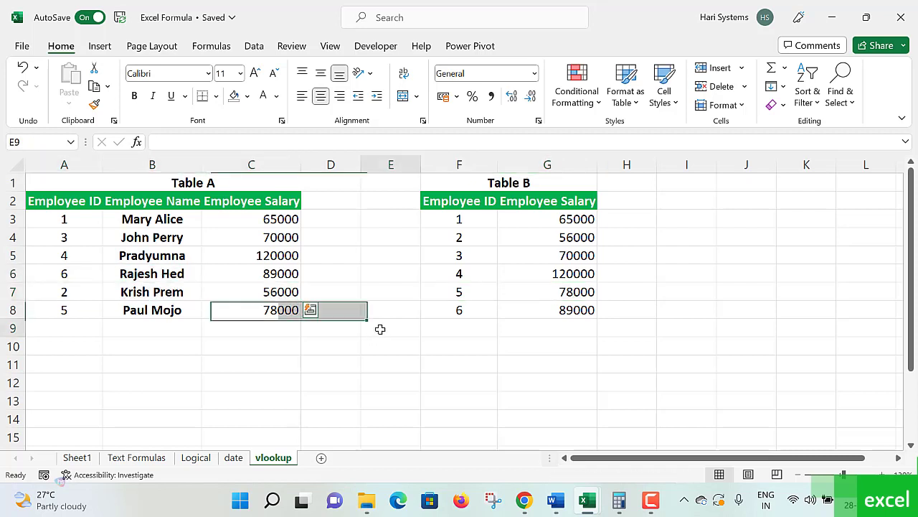
pyautogui.click(271, 290)
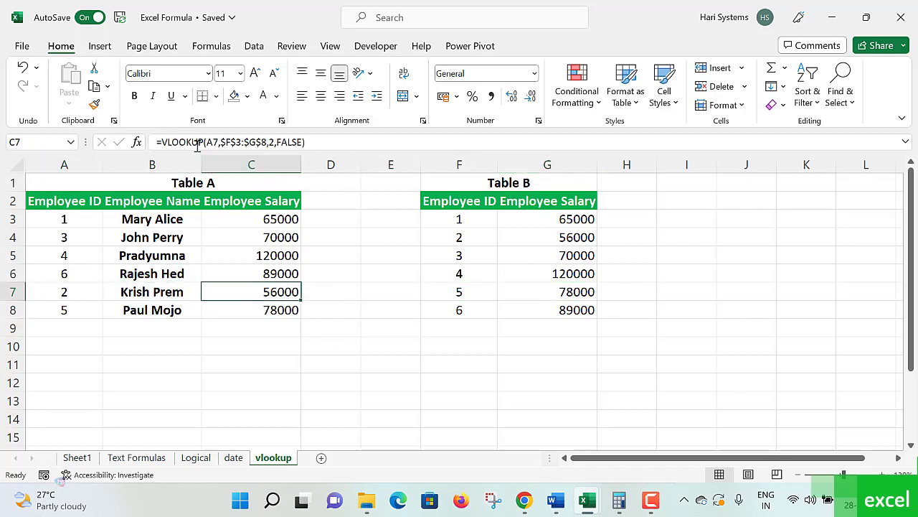
pyautogui.moveTo(220, 142); pyautogui.dragTo(312, 142)
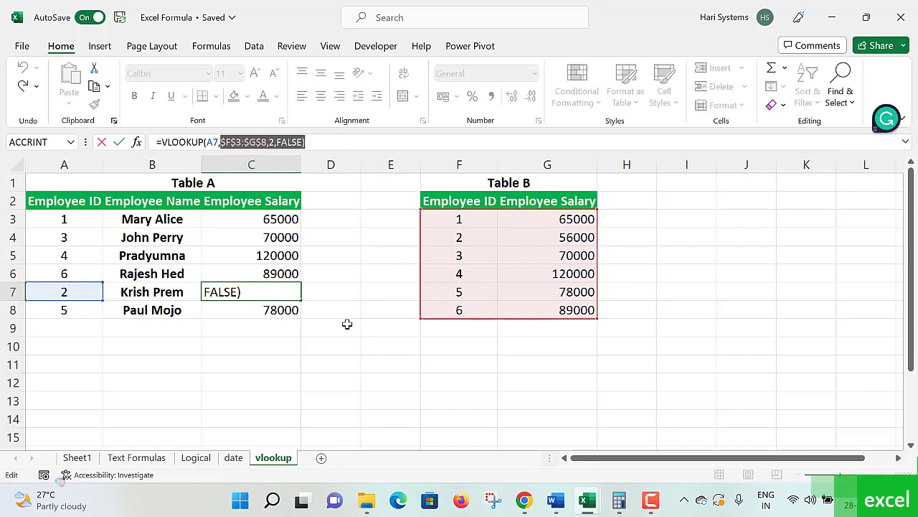
pyautogui.press('Escape')
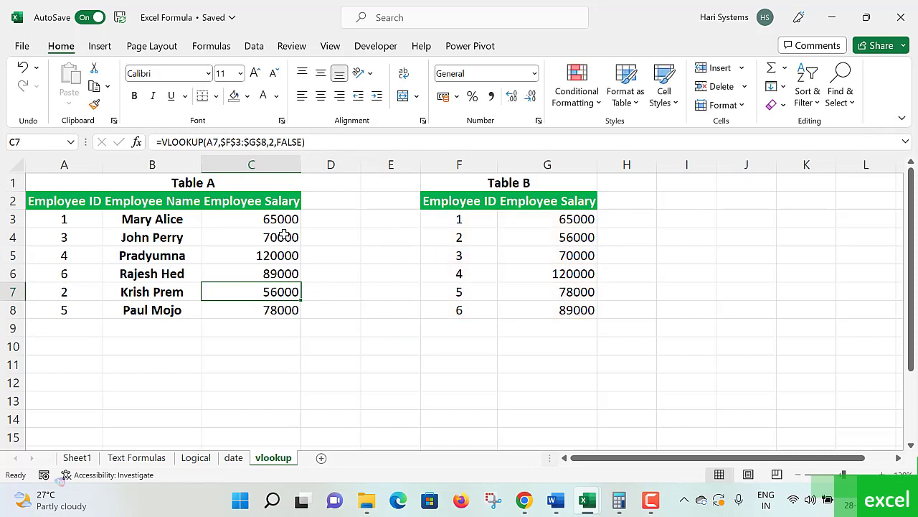
pyautogui.moveTo(283, 238); pyautogui.dragTo(297, 326)
pyautogui.click(358, 335)
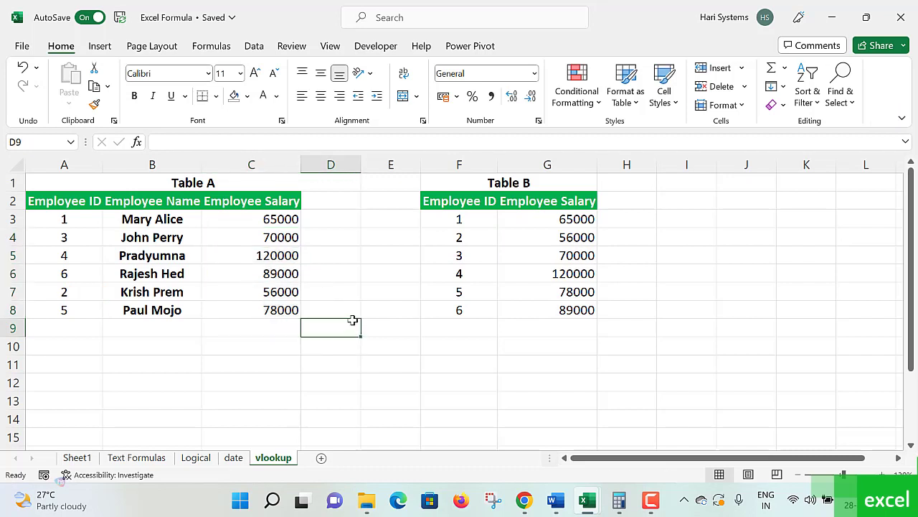
pyautogui.click(506, 299)
pyautogui.moveTo(506, 300); pyautogui.dragTo(511, 311)
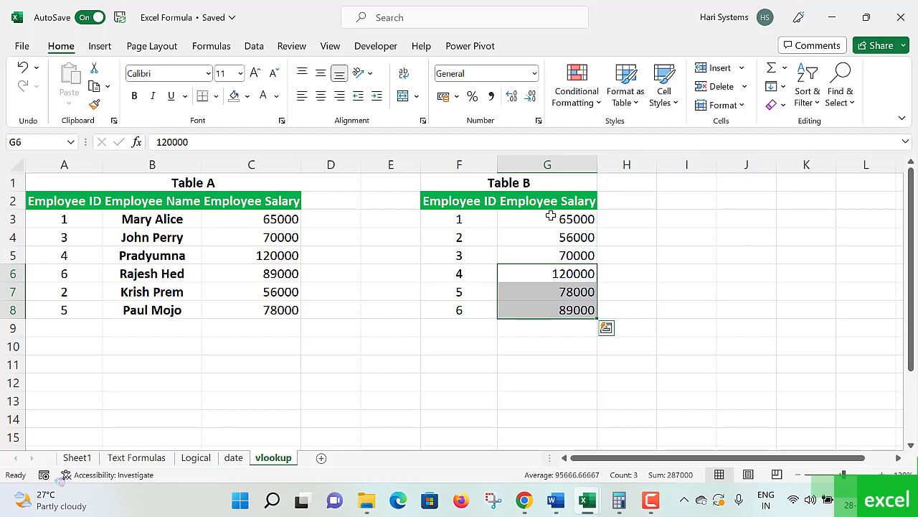
pyautogui.click(284, 314)
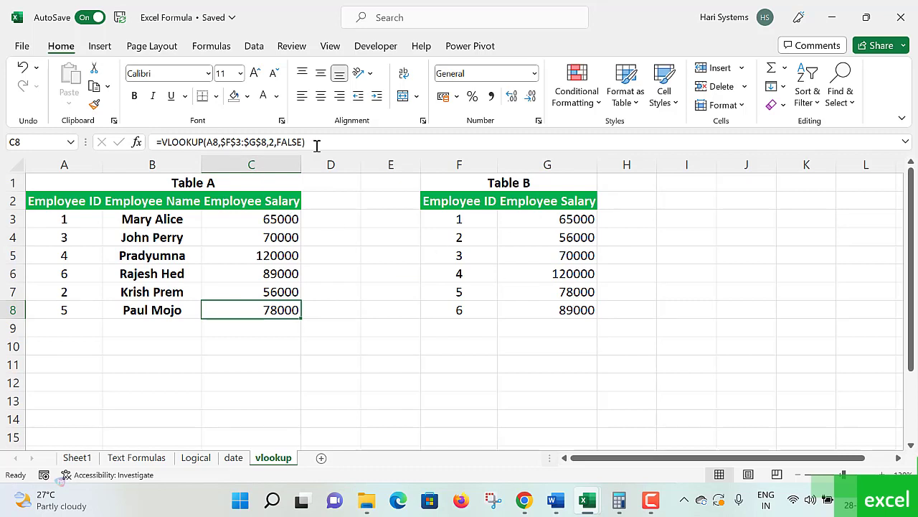
pyautogui.moveTo(314, 143); pyautogui.dragTo(147, 165)
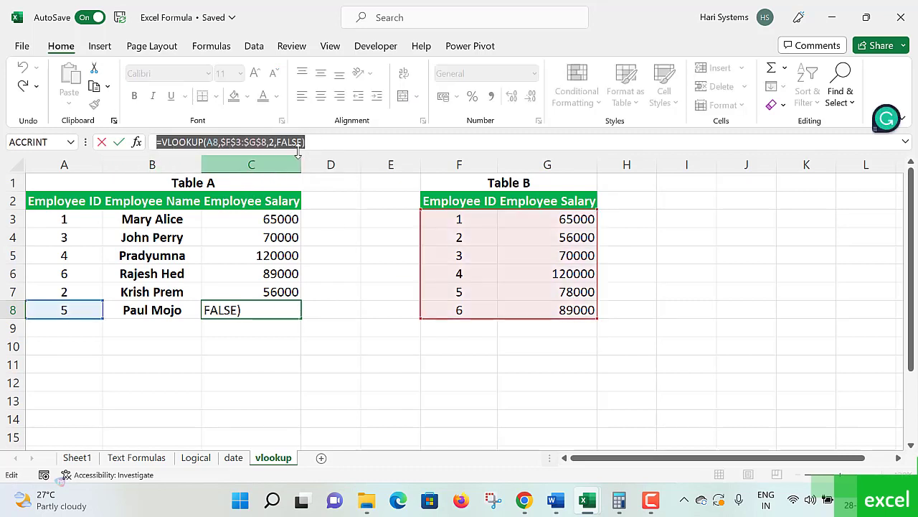